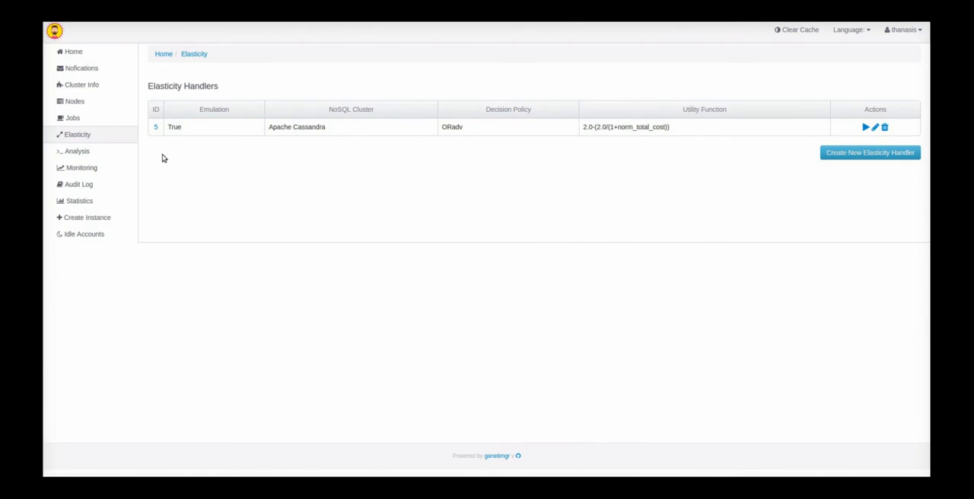
Step: Start a new elasticity handler and choose Apache Cassandra as its NoSQL database
{"action": "left_click", "coordinate": [118, 139]}
{"action": "left_click", "coordinate": [861, 154]}
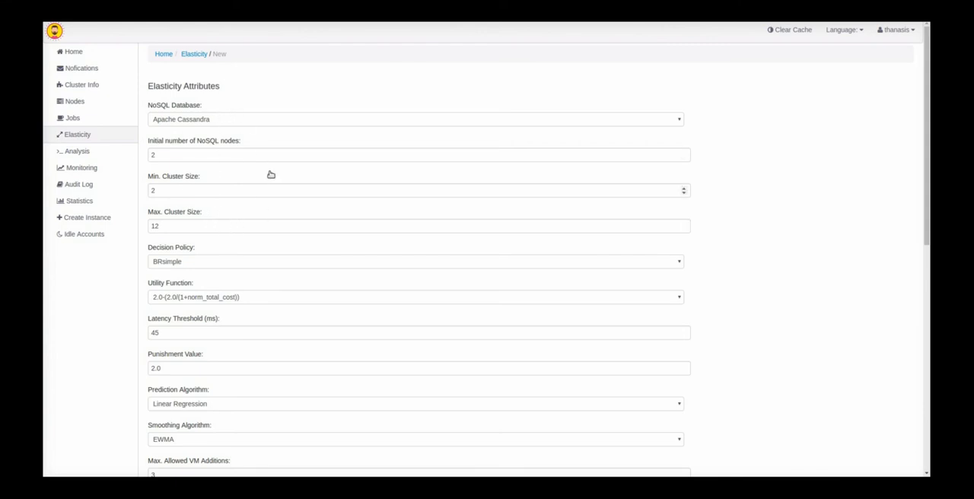
{"action": "left_click", "coordinate": [250, 122]}
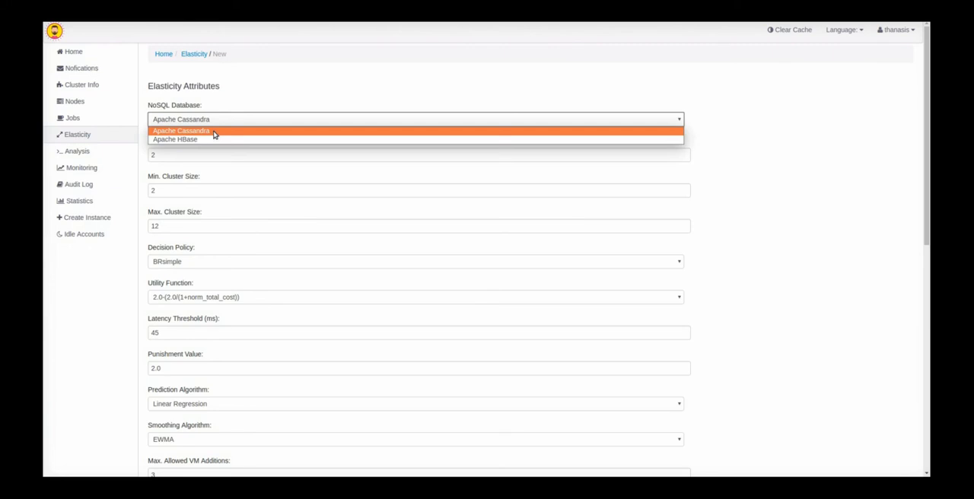
{"action": "left_click", "coordinate": [215, 132]}
Step: Review the initial number of NoSQL nodes and the minimum and maximum cluster sizes
{"action": "double_click", "coordinate": [199, 155]}
{"action": "double_click", "coordinate": [179, 191]}
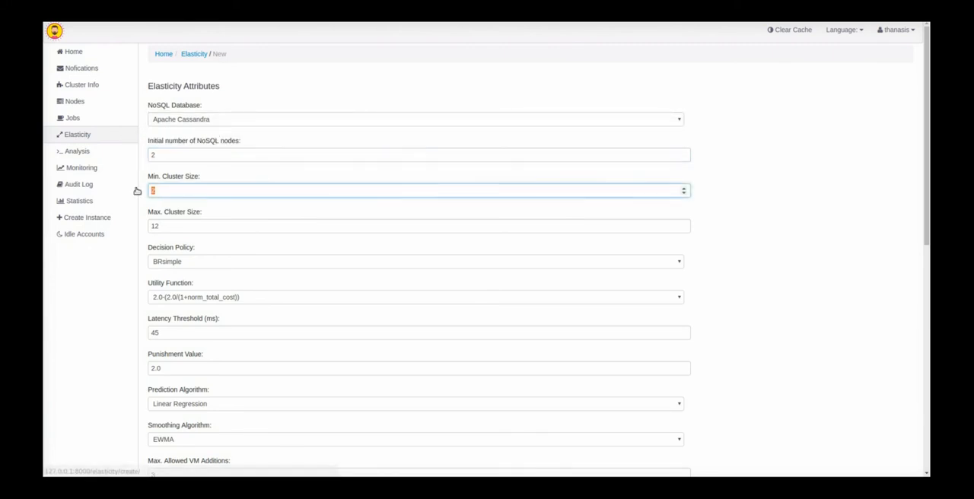
{"action": "double_click", "coordinate": [172, 226]}
Step: Choose the BRsimple decision policy and keep 2.0-(2.0/(1+norm_total_cost)) as the utility function
{"action": "scroll", "coordinate": [244, 224], "scroll_direction": "down", "scroll_amount": 3}
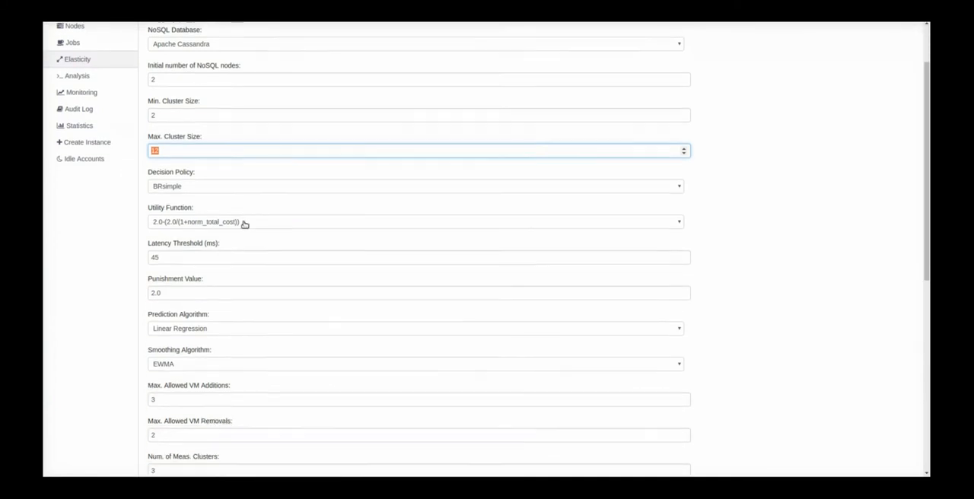
{"action": "key", "text": "Tab"}
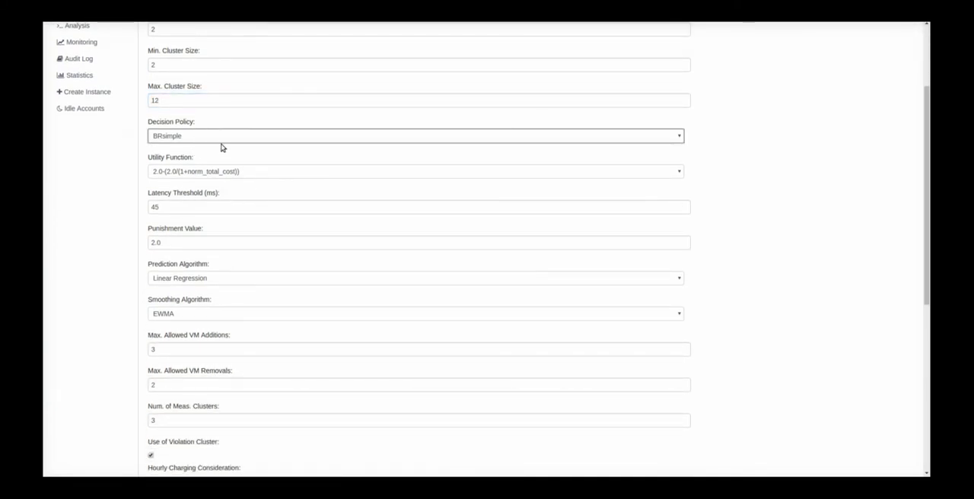
{"action": "left_click", "coordinate": [219, 137]}
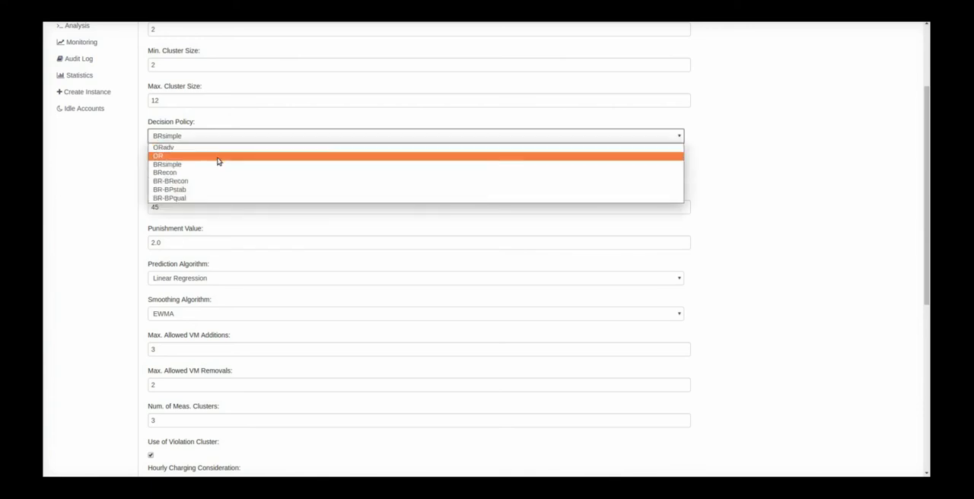
{"action": "left_click", "coordinate": [214, 166]}
{"action": "left_click", "coordinate": [219, 172]}
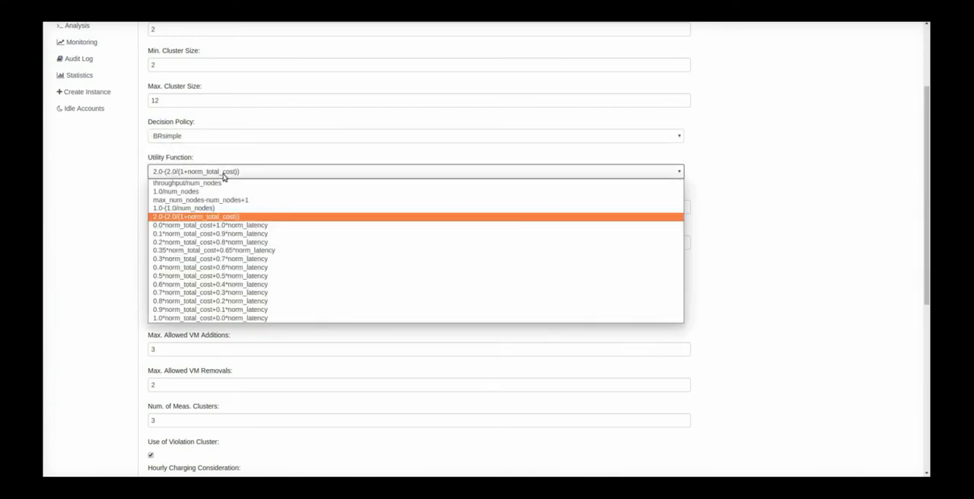
{"action": "left_click", "coordinate": [239, 176]}
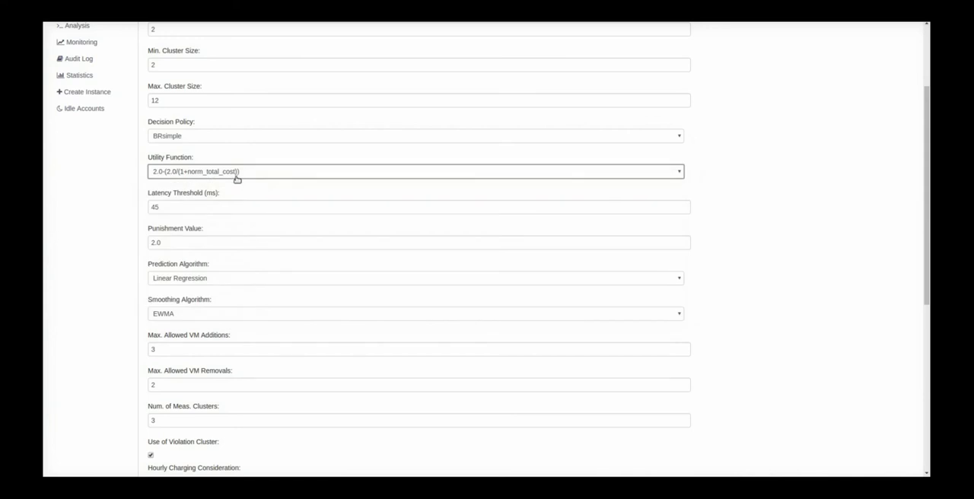
Step: Check the latency threshold and punishment value, keeping Linear Regression as prediction algorithm and EWMA as smoothing algorithm
{"action": "left_click", "coordinate": [222, 206]}
{"action": "left_click", "coordinate": [217, 242]}
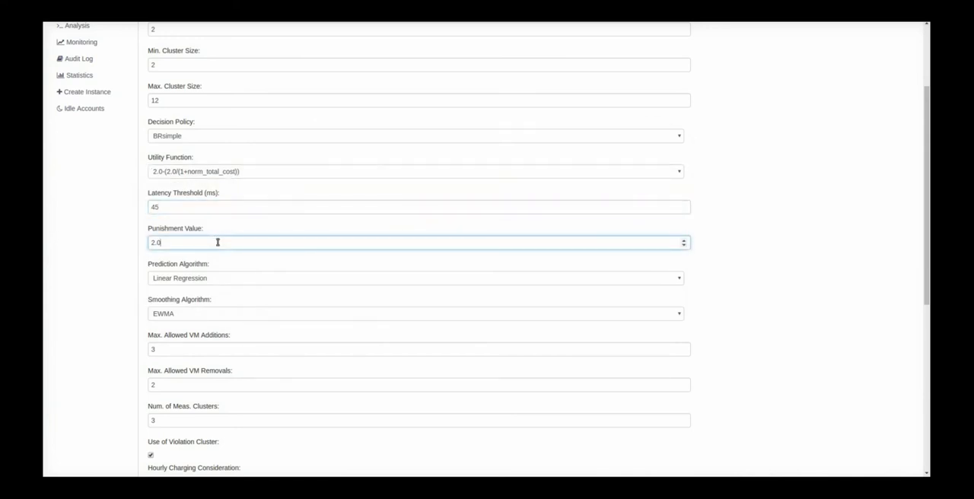
{"action": "scroll", "coordinate": [218, 235], "scroll_direction": "down", "scroll_amount": 3}
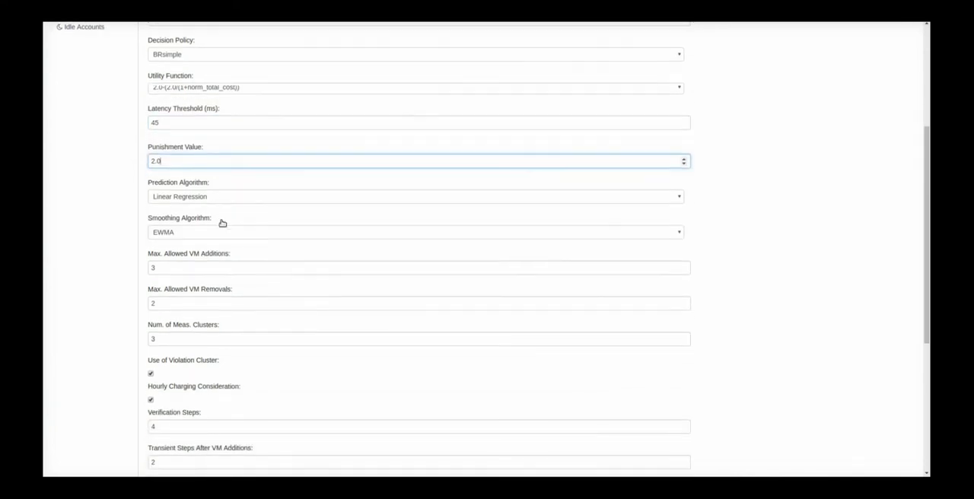
{"action": "left_click", "coordinate": [218, 153]}
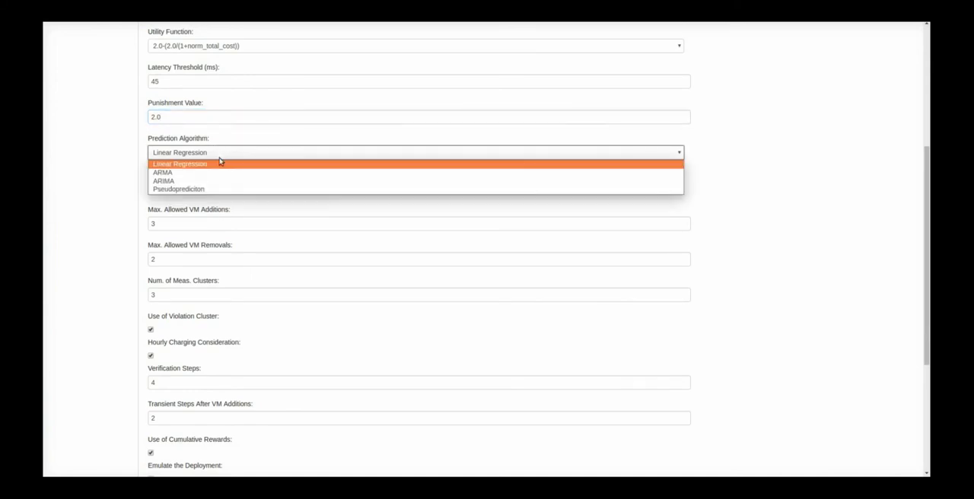
{"action": "left_click", "coordinate": [225, 164]}
{"action": "scroll", "coordinate": [224, 175], "scroll_direction": "down", "scroll_amount": 1}
{"action": "left_click", "coordinate": [225, 164]}
{"action": "left_click", "coordinate": [225, 163]}
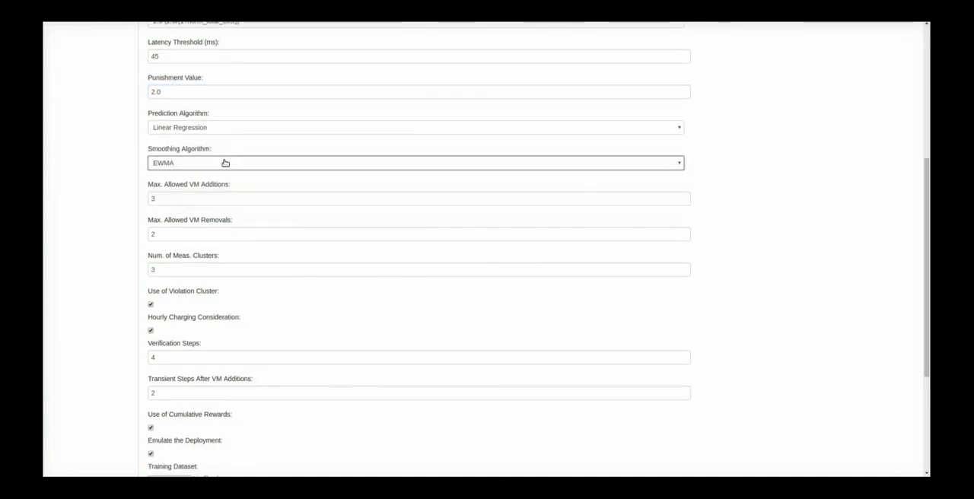
Step: Review the maximum allowed VM additions and removals and the number of measurement clusters
{"action": "left_click", "coordinate": [218, 196]}
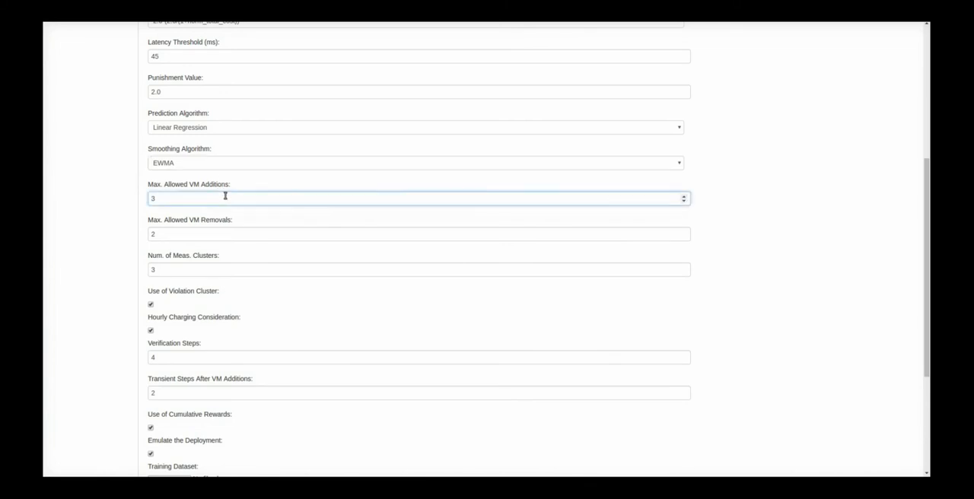
{"action": "left_click", "coordinate": [174, 237]}
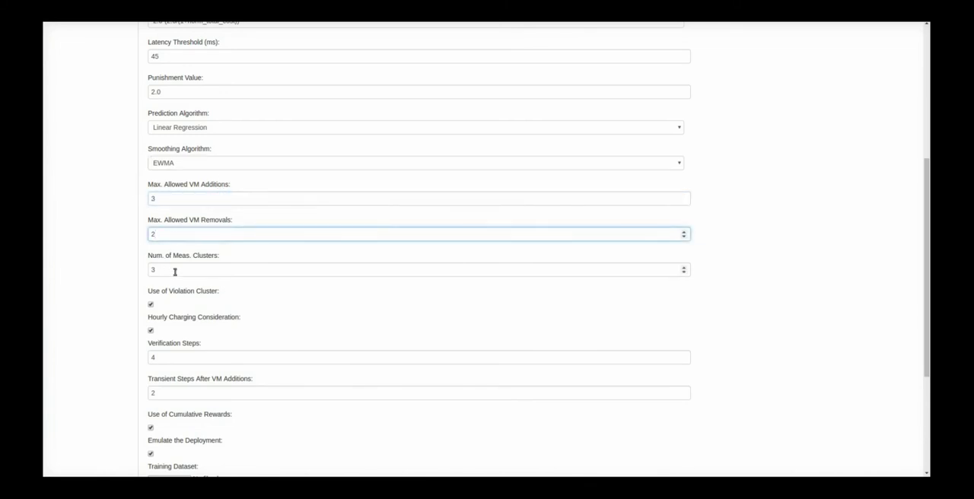
{"action": "scroll", "coordinate": [183, 266], "scroll_direction": "down", "scroll_amount": 2}
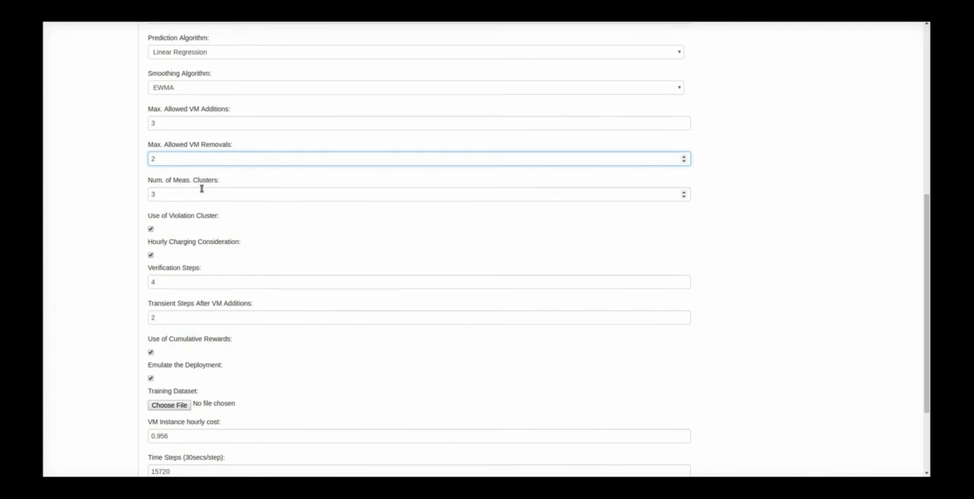
{"action": "left_click", "coordinate": [220, 184]}
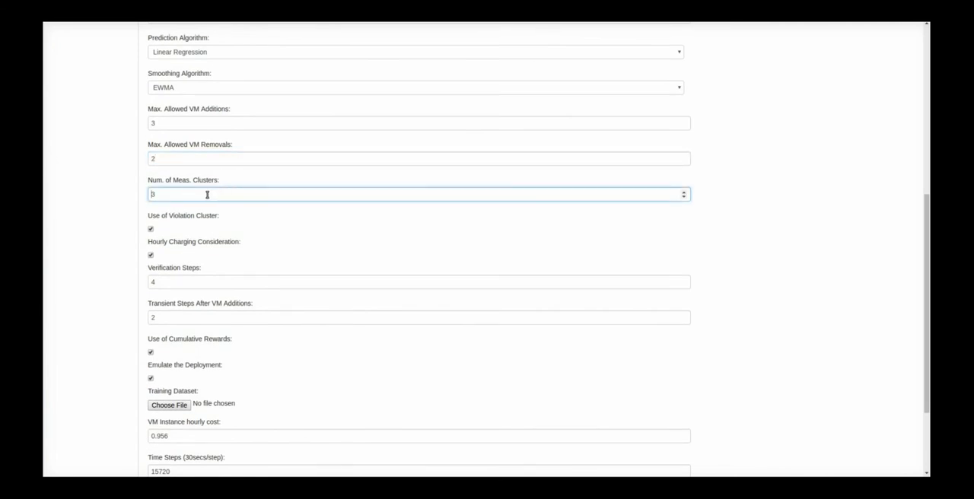
{"action": "left_click_drag", "start_coordinate": [175, 194], "coordinate": [144, 194]}
Step: Review the violation cluster, verification steps, transient steps after VM additions and deployment emulation settings
{"action": "left_click", "coordinate": [150, 230]}
{"action": "scroll", "coordinate": [194, 230], "scroll_direction": "down", "scroll_amount": 1}
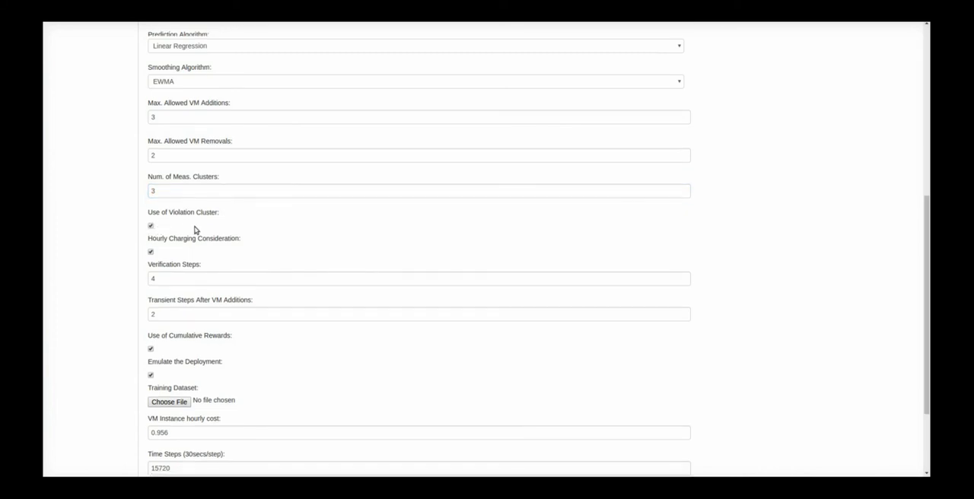
{"action": "scroll", "coordinate": [195, 230], "scroll_direction": "down", "scroll_amount": 3}
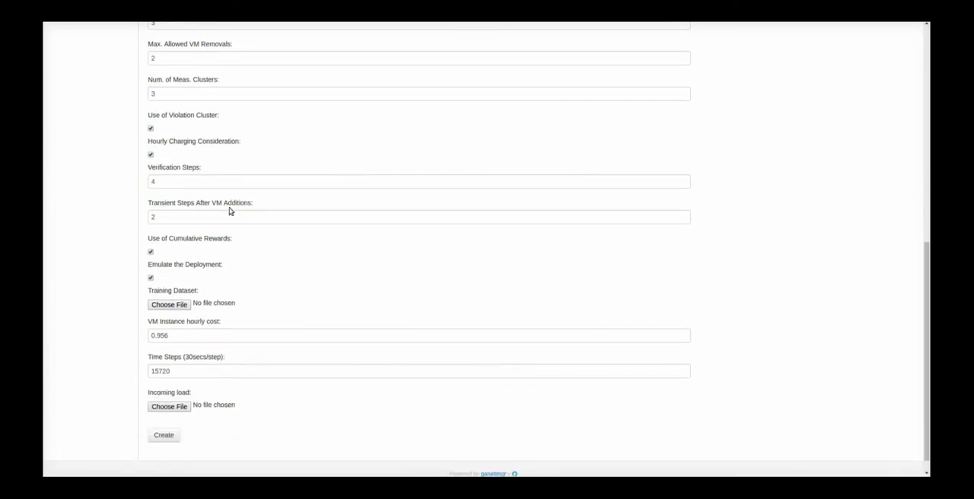
{"action": "left_click_drag", "start_coordinate": [164, 181], "coordinate": [135, 186]}
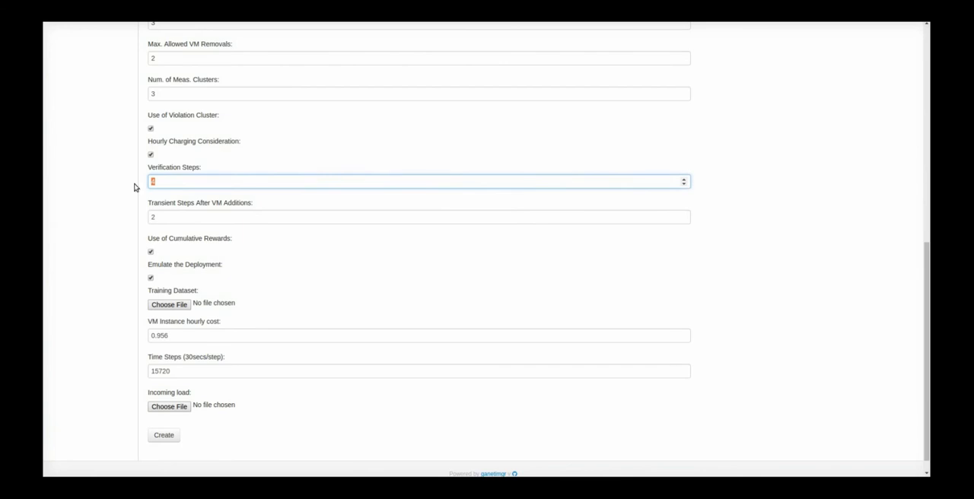
{"action": "left_click_drag", "start_coordinate": [177, 217], "coordinate": [126, 217]}
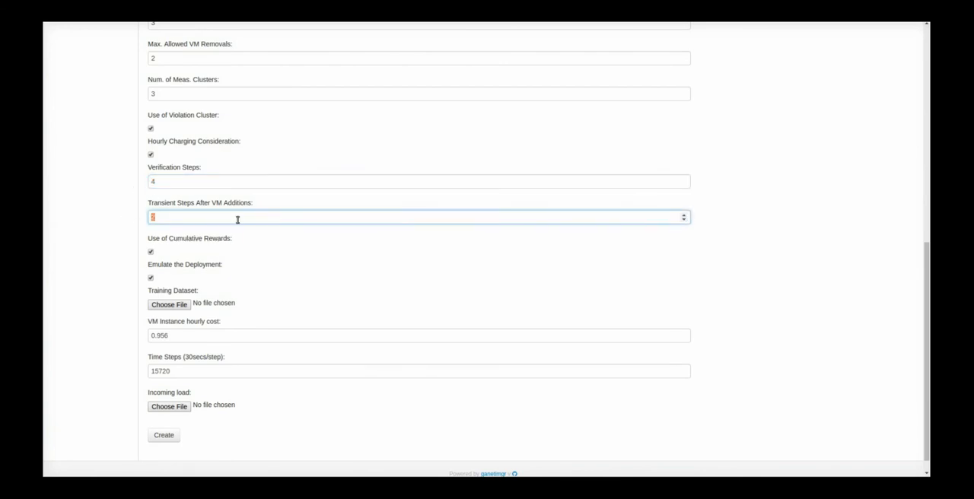
{"action": "scroll", "coordinate": [240, 215], "scroll_direction": "down", "scroll_amount": 1}
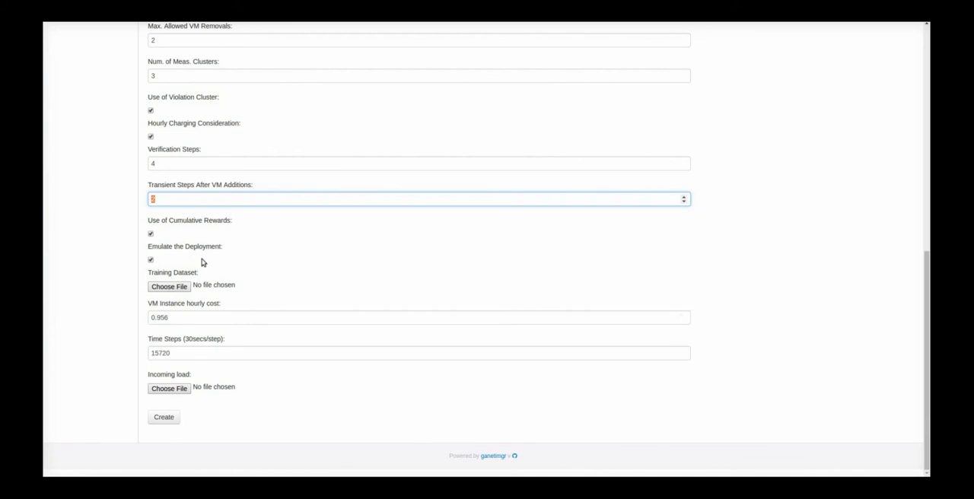
{"action": "left_click", "coordinate": [151, 260]}
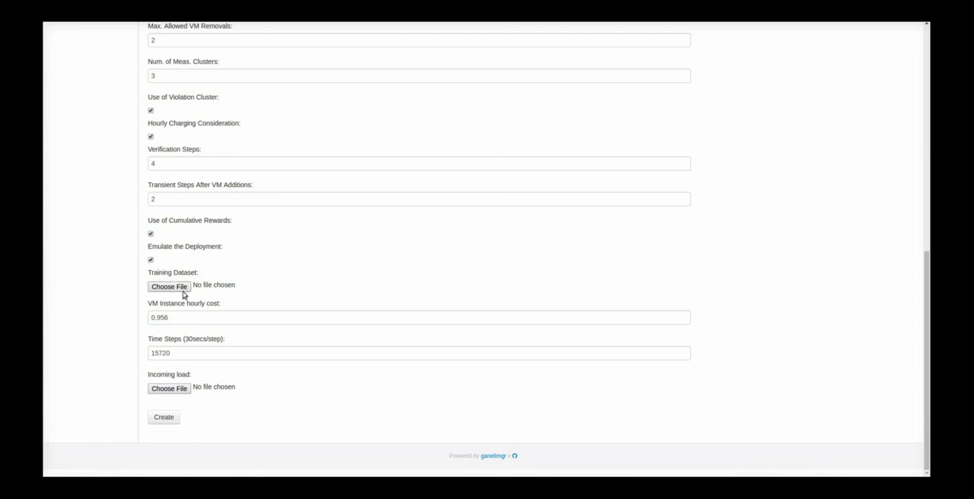
Step: Review the VM instance hourly cost and the number of 30-second time steps for the emulation
{"action": "left_click", "coordinate": [178, 318]}
{"action": "left_click_drag", "start_coordinate": [183, 317], "coordinate": [140, 318]}
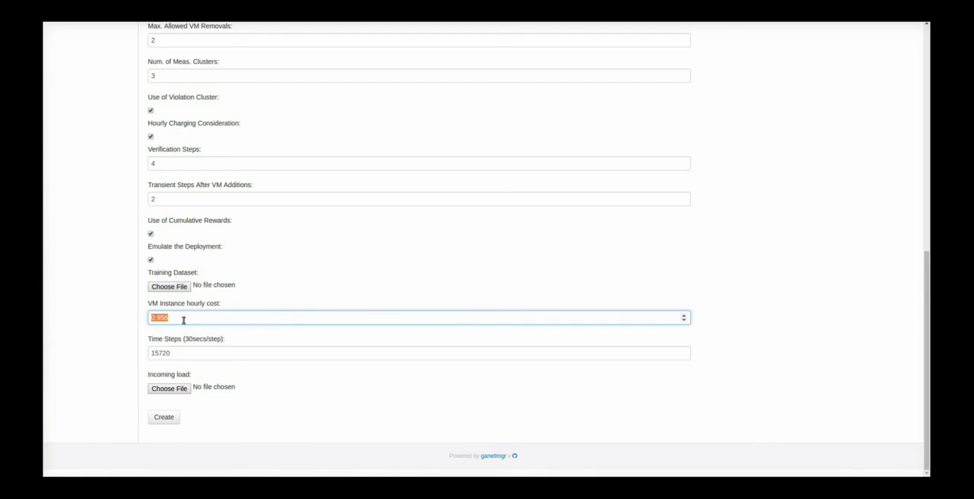
{"action": "left_click", "coordinate": [184, 354]}
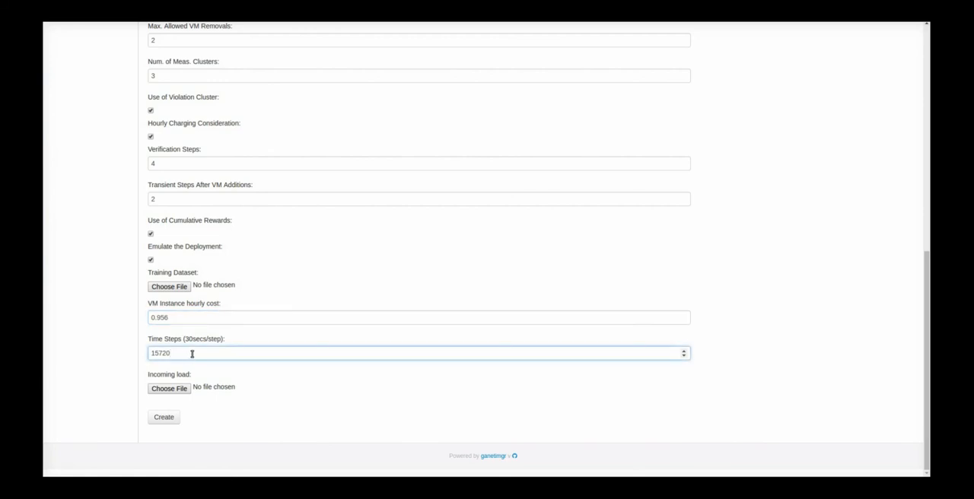
{"action": "left_click_drag", "start_coordinate": [194, 354], "coordinate": [135, 351]}
Step: Create the elasticity handler from the configured attributes and start the new BRsimple handler
{"action": "left_click", "coordinate": [166, 417]}
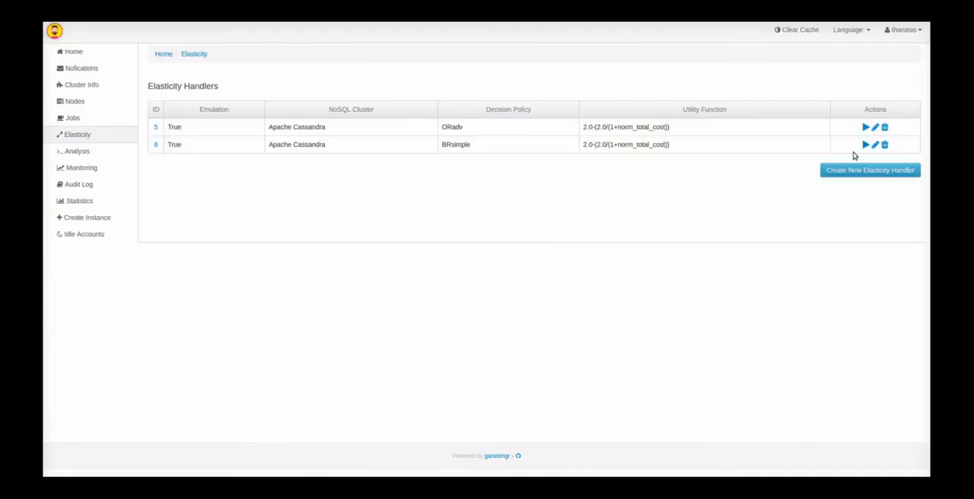
{"action": "left_click", "coordinate": [865, 145]}
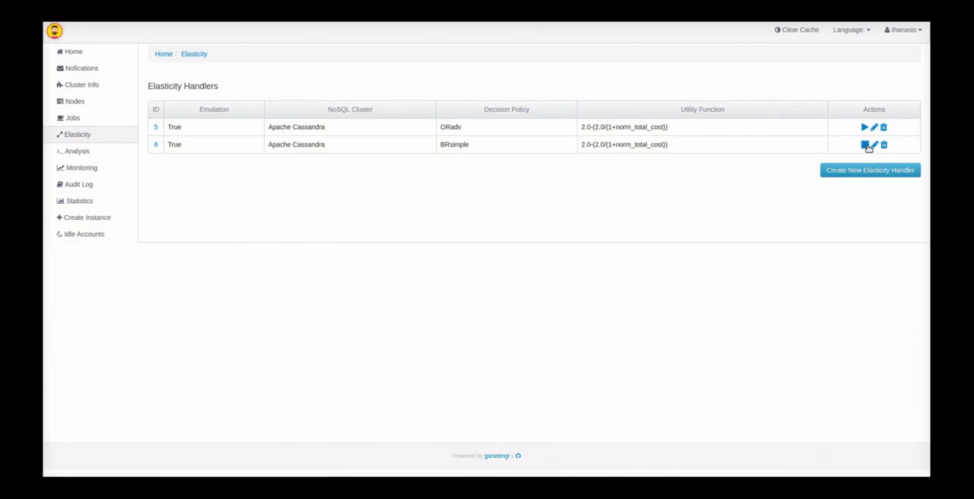
Step: Display the monitoring graphs and statistics of elasticity manager 6
{"action": "left_click", "coordinate": [119, 167]}
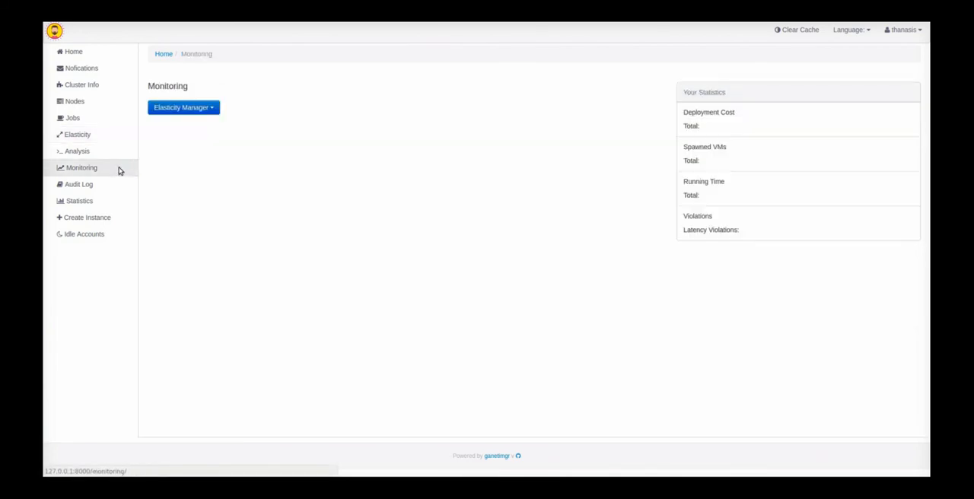
{"action": "left_click", "coordinate": [195, 109]}
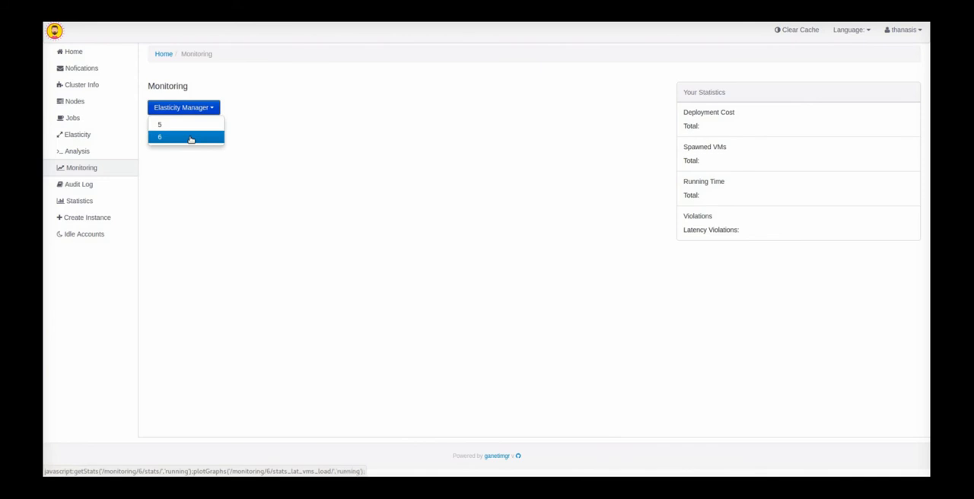
{"action": "left_click", "coordinate": [186, 140]}
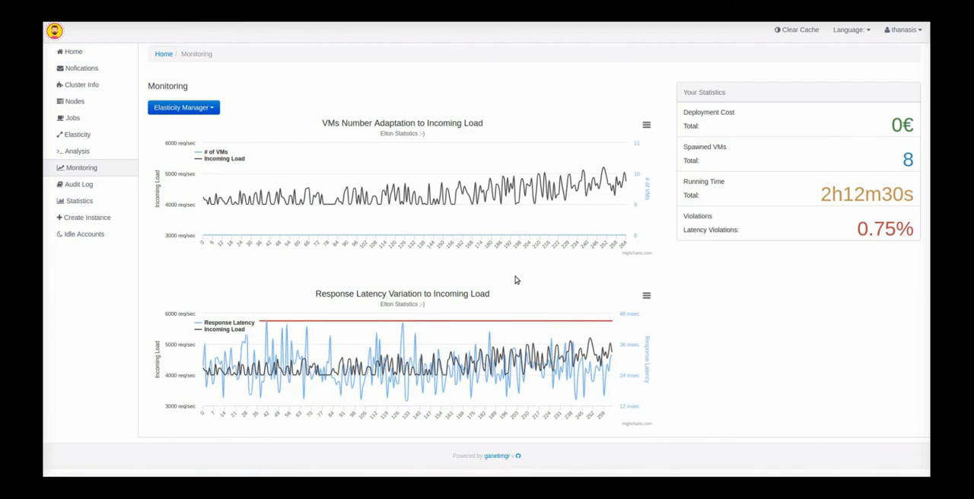
Step: Zoom into about steps 117 to 166 of the response latency chart, reset the zoom and examine the deployment statistics
{"action": "left_click_drag", "start_coordinate": [385, 346], "coordinate": [460, 409]}
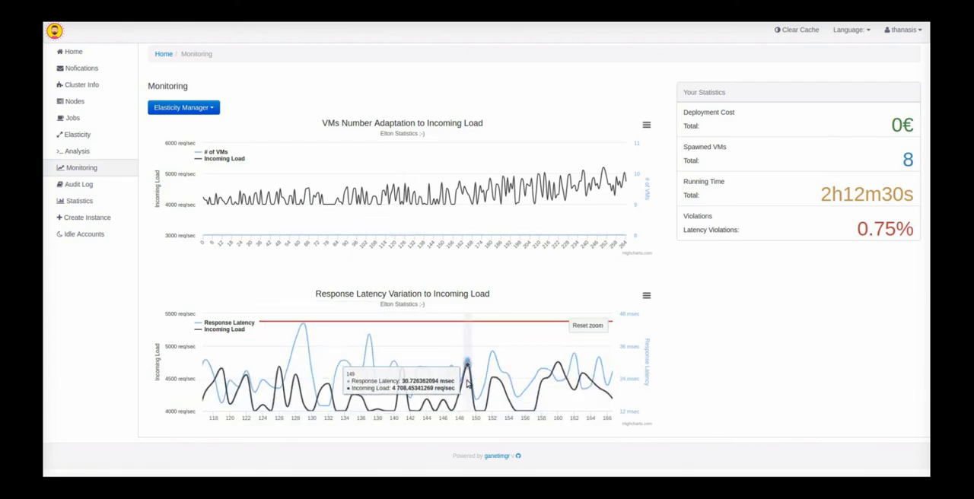
{"action": "left_click", "coordinate": [591, 327]}
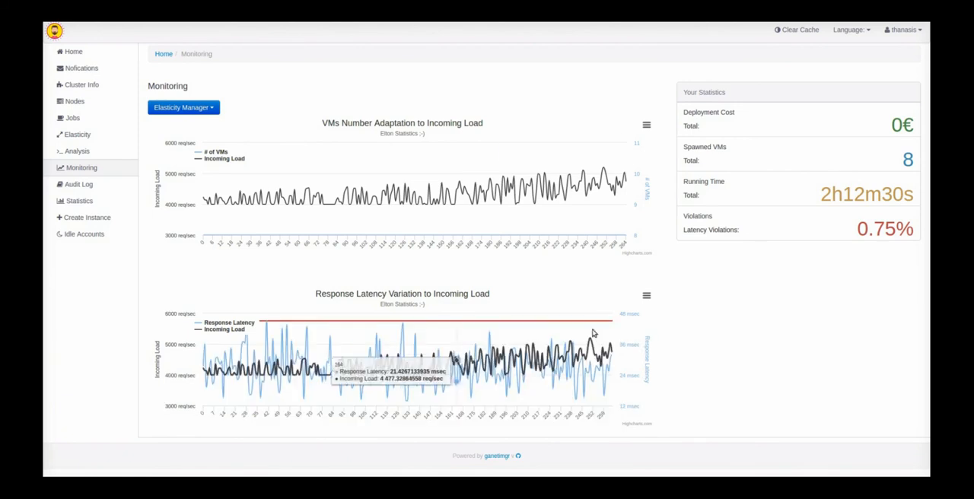
{"action": "left_click_drag", "start_coordinate": [686, 92], "coordinate": [893, 258]}
{"action": "left_click", "coordinate": [895, 264]}
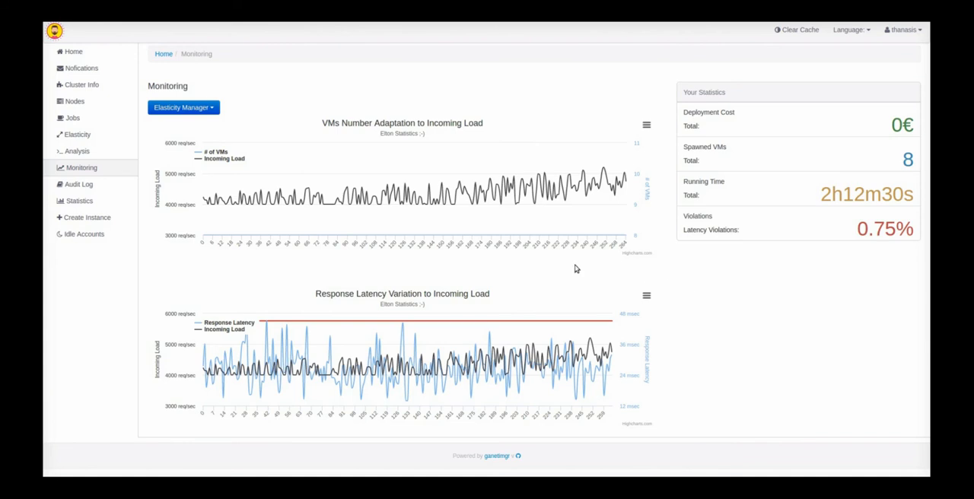
Step: Open the analysis page of the existing WHAT_IF PCTL property and examine its formula
{"action": "left_click", "coordinate": [102, 155]}
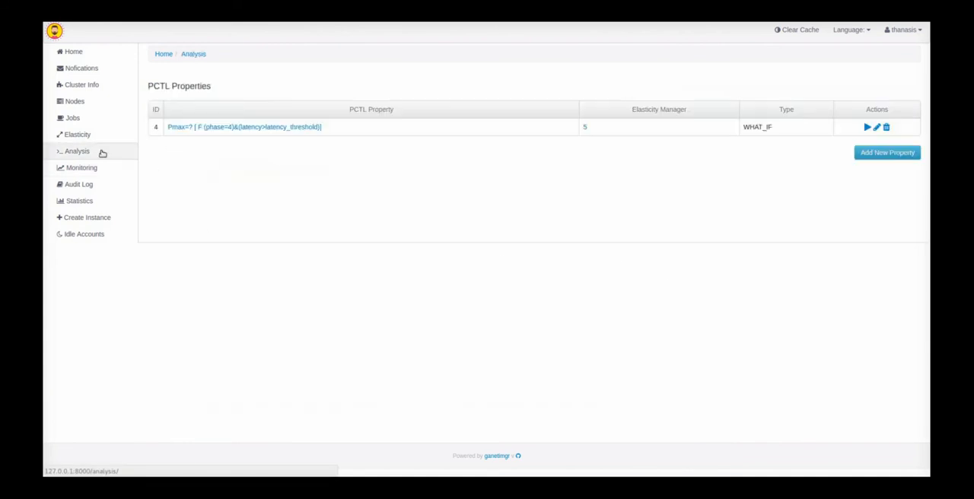
{"action": "left_click", "coordinate": [270, 129]}
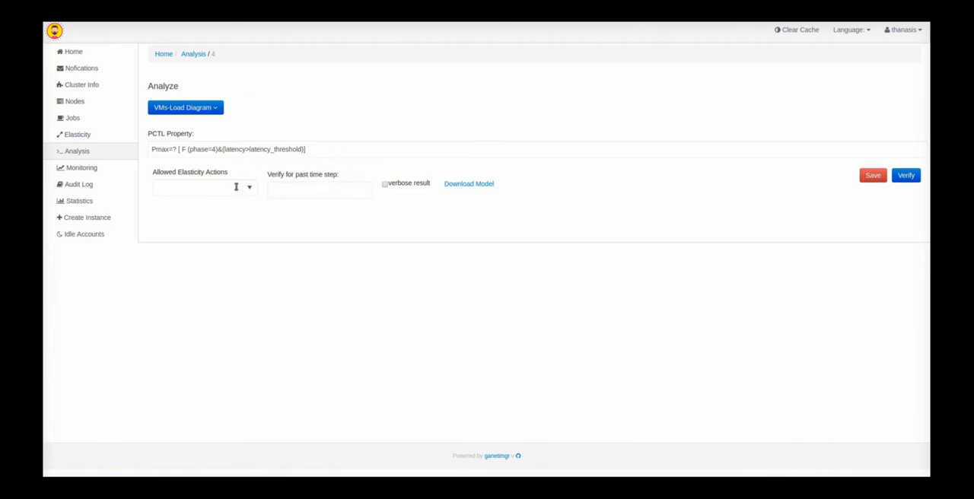
{"action": "left_click", "coordinate": [239, 151]}
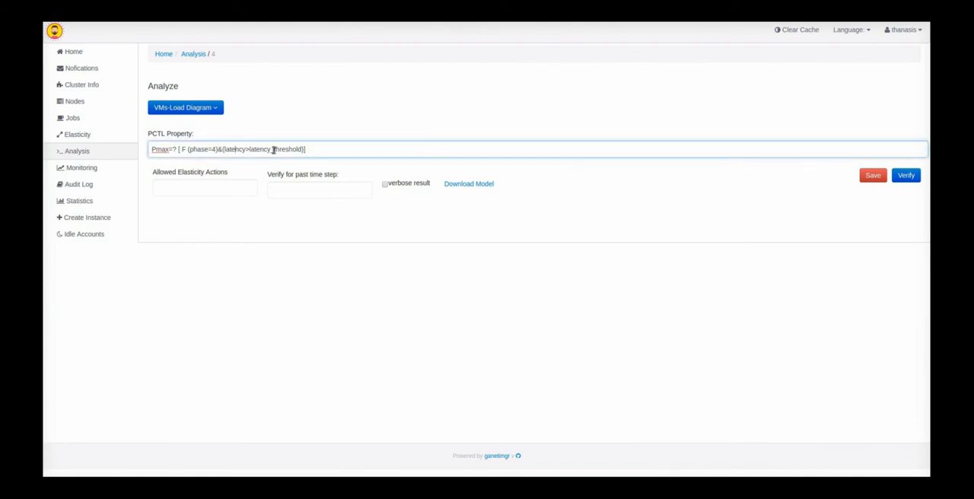
Step: Restrict the allowed elasticity actions for the PCTL property to no_op
{"action": "left_click_drag", "start_coordinate": [315, 150], "coordinate": [153, 146]}
{"action": "left_click", "coordinate": [215, 189]}
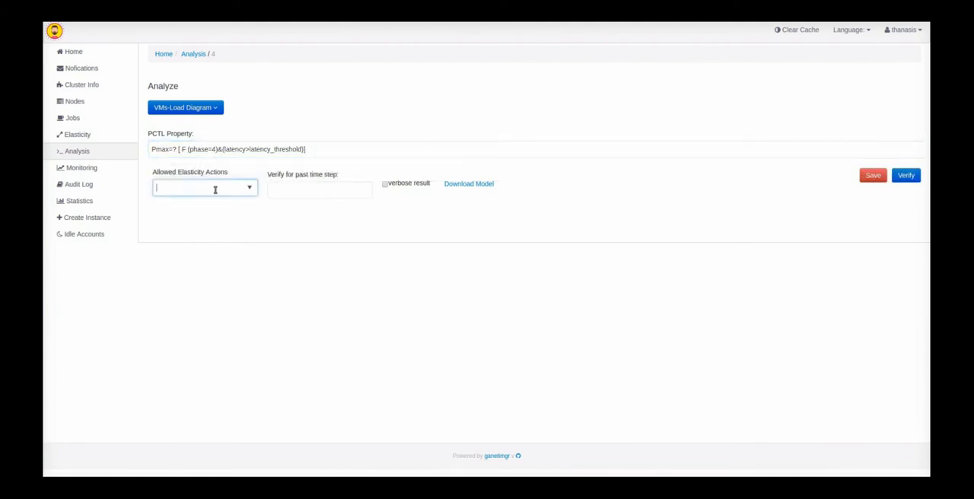
{"action": "type", "text": "no"}
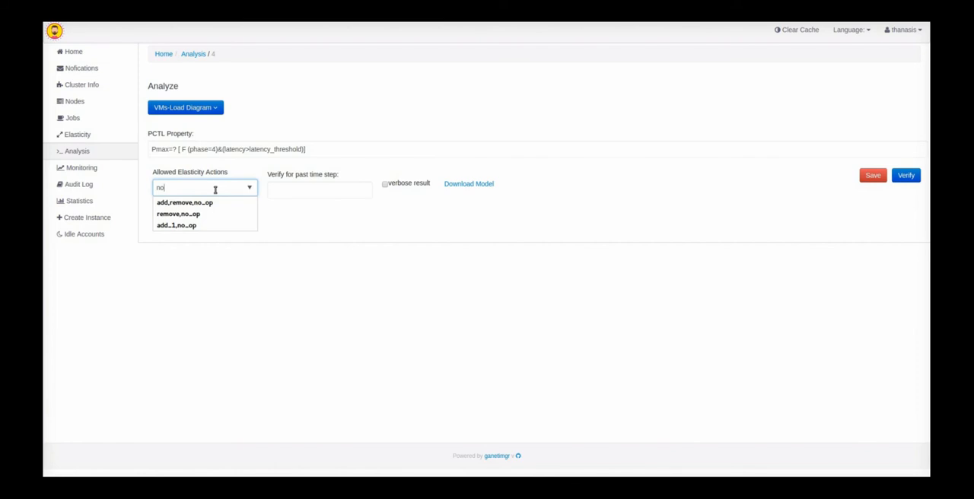
{"action": "left_click", "coordinate": [312, 216]}
Step: Pick past time step 617 from the VMs-load diagram, zoomed to about steps 581 to 631, and verify the PCTL property for it
{"action": "left_click", "coordinate": [213, 108]}
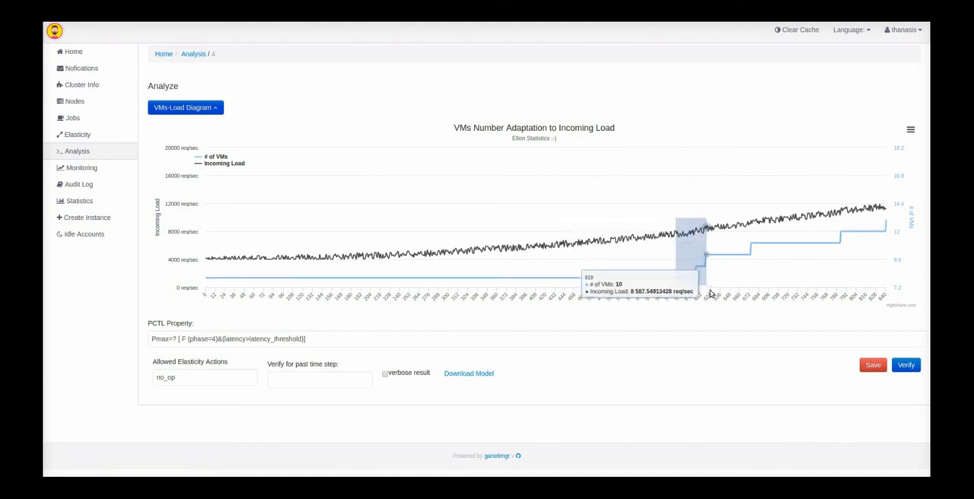
{"action": "left_click_drag", "start_coordinate": [705, 287], "coordinate": [710, 287]}
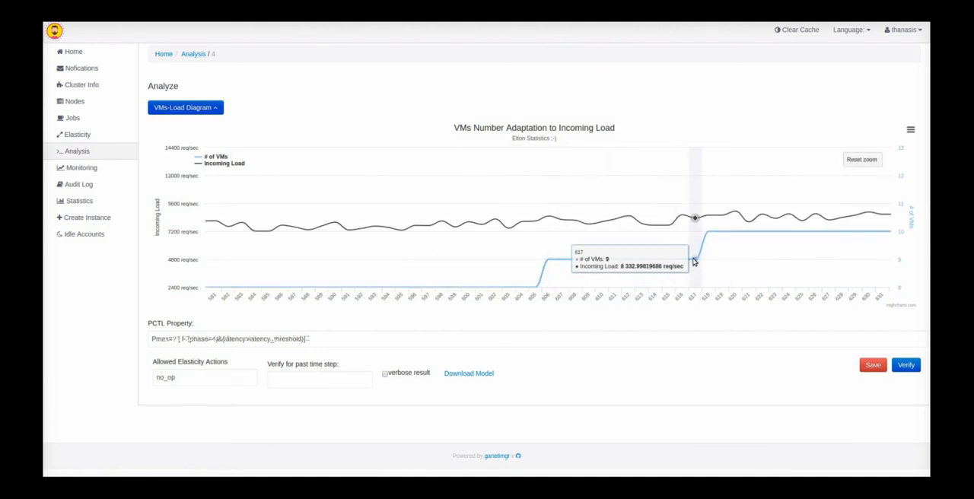
{"action": "left_click", "coordinate": [697, 262]}
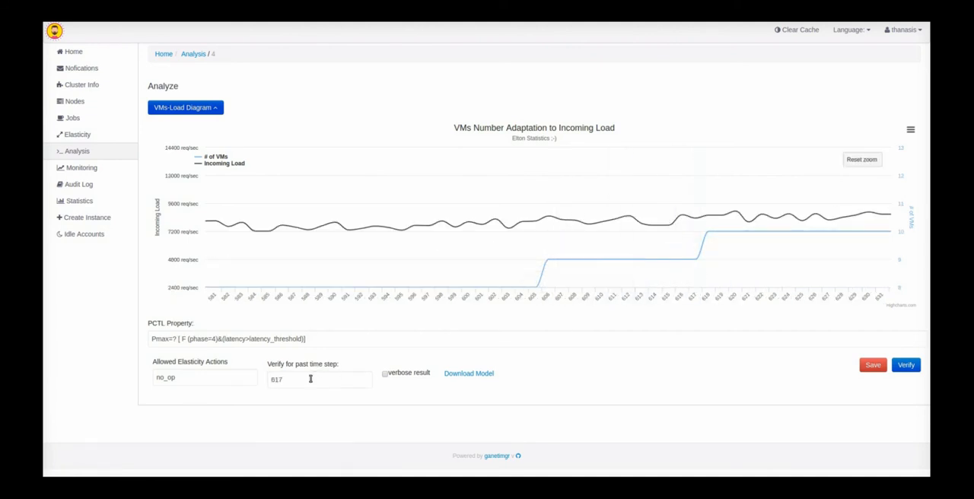
{"action": "left_click", "coordinate": [905, 366]}
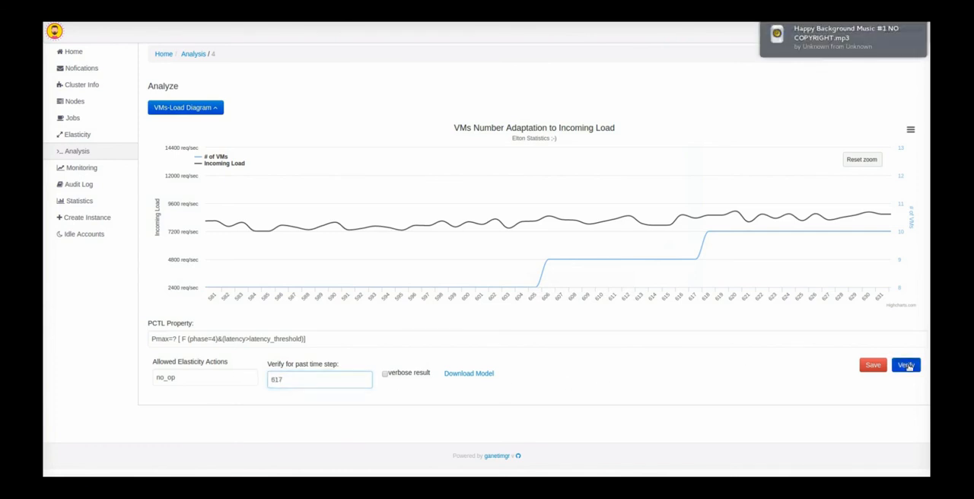